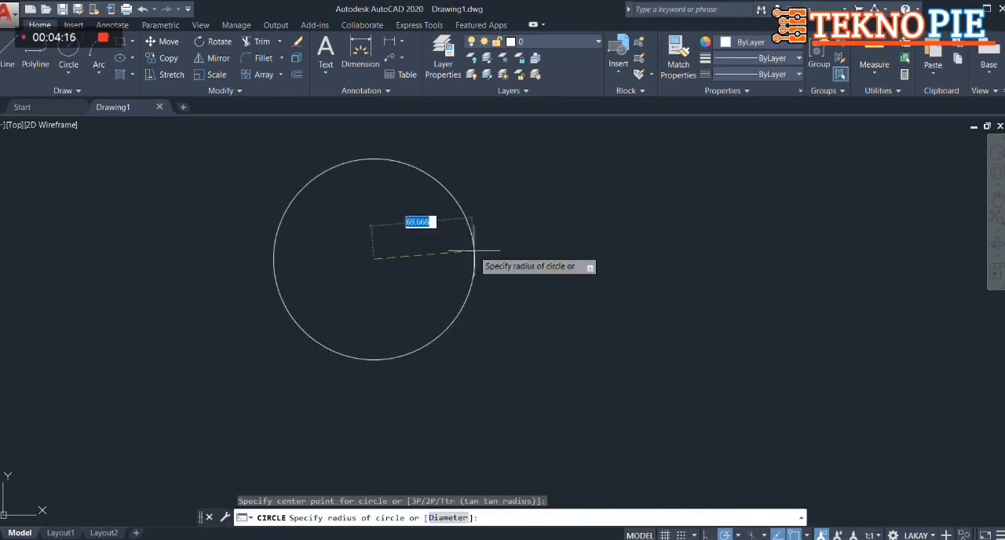
Complete the circle with a radius of about 35.8 units
{"action": "left_click", "coordinate": [424, 263]}
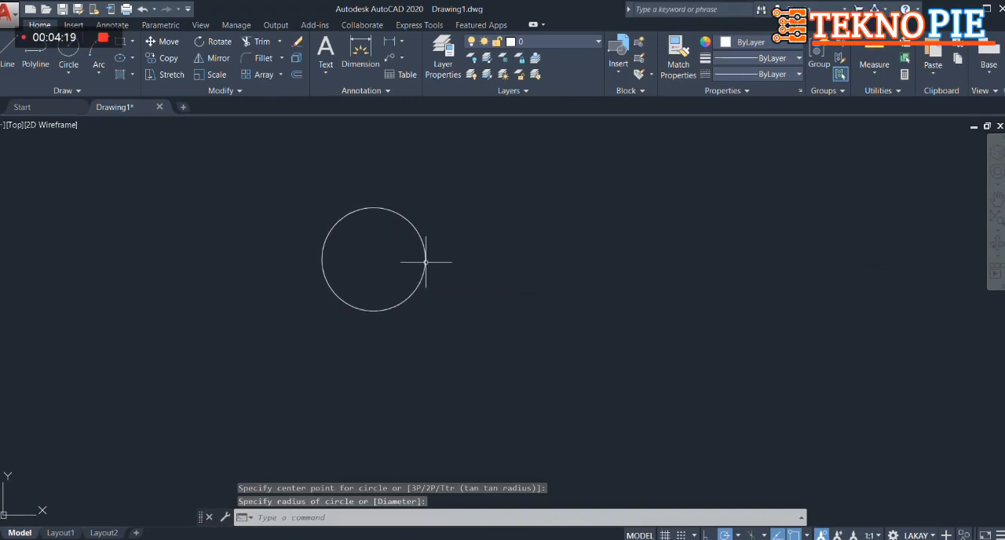
Save the drawing as an AutoCAD 2010/LT2010 DXF named "art cam" in the "dxf file" folder
{"action": "left_click", "coordinate": [6, 14]}
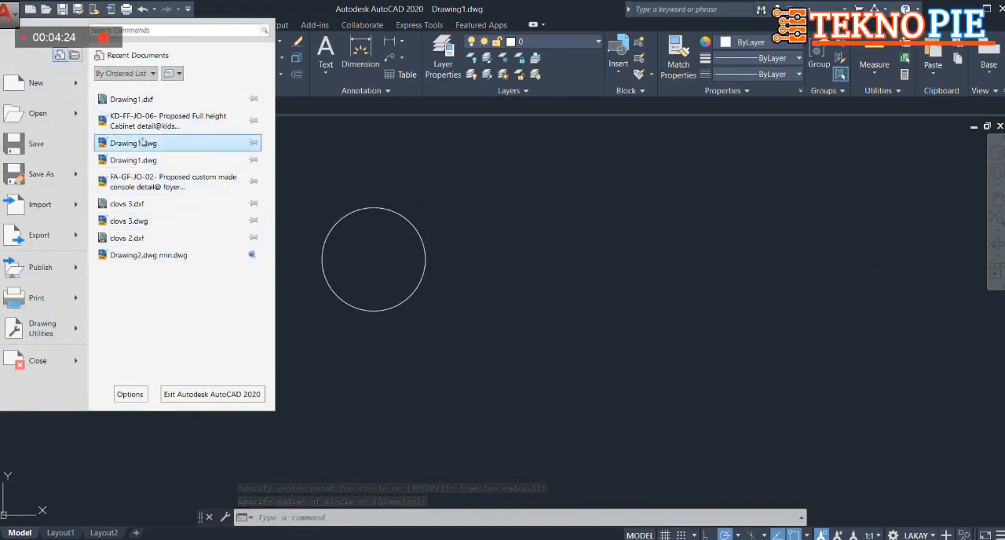
{"action": "left_click", "coordinate": [45, 180]}
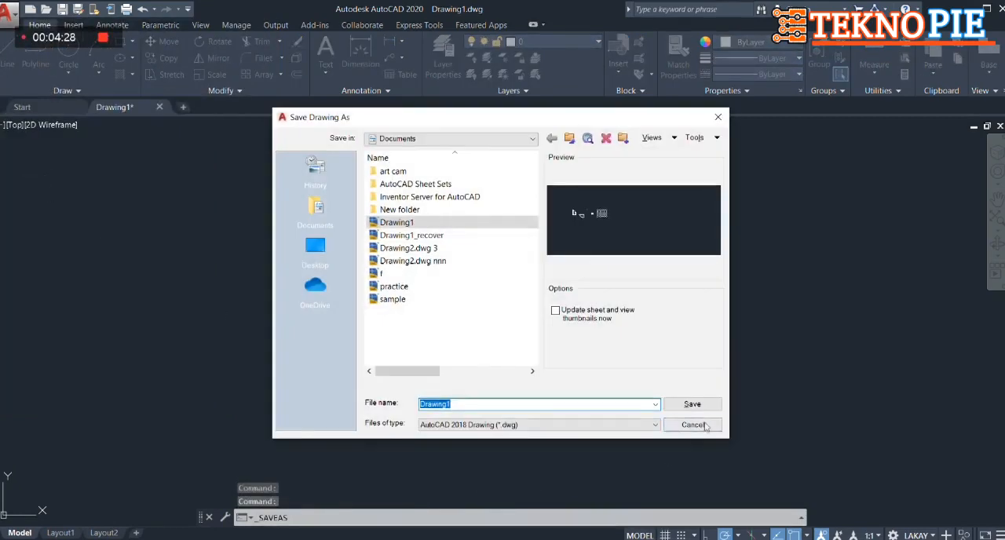
{"action": "left_click", "coordinate": [655, 425]}
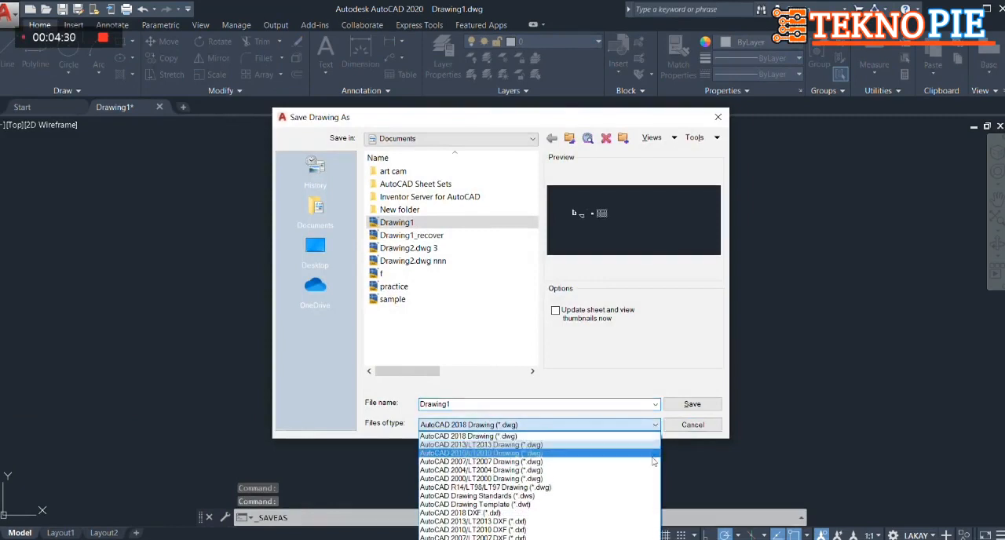
{"action": "left_click", "coordinate": [645, 533]}
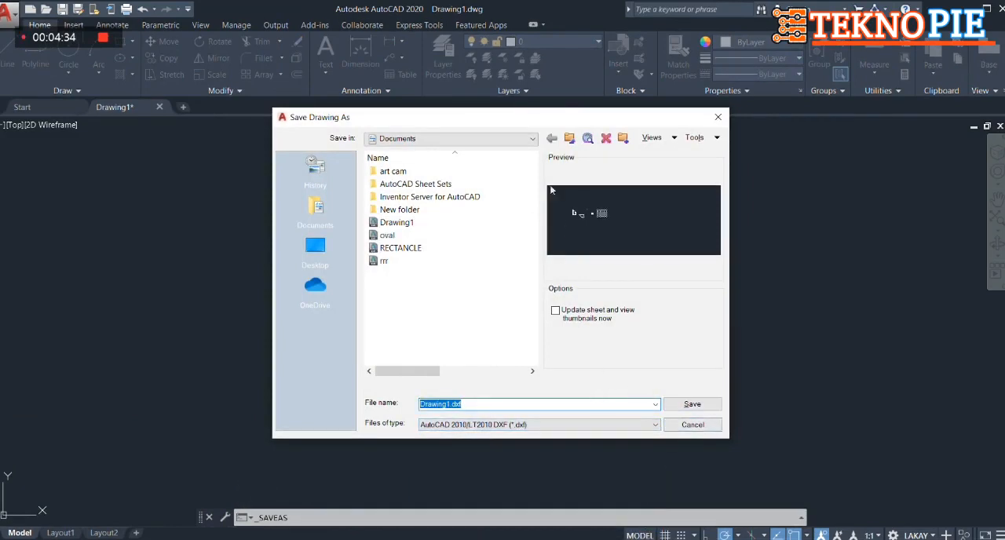
{"action": "left_click", "coordinate": [533, 140]}
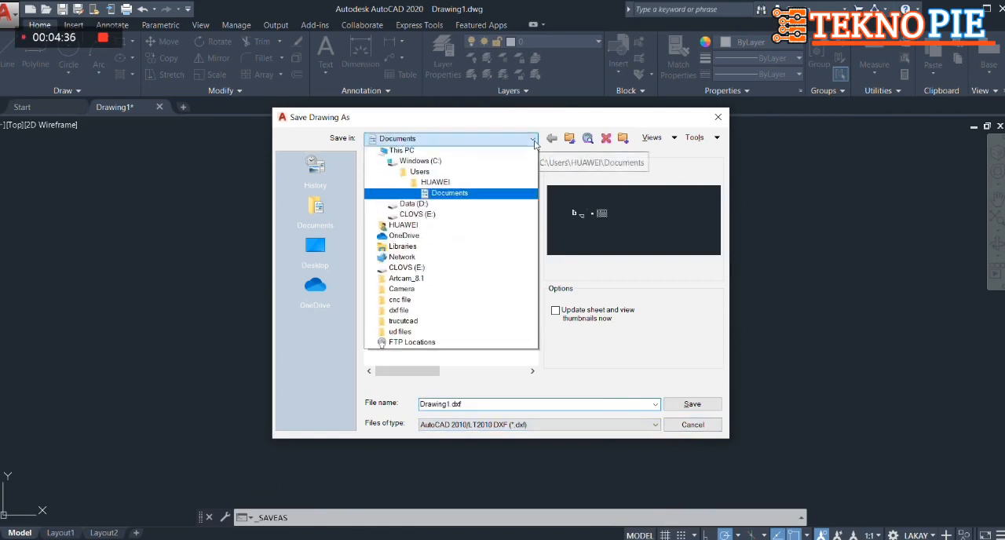
{"action": "left_click", "coordinate": [525, 322]}
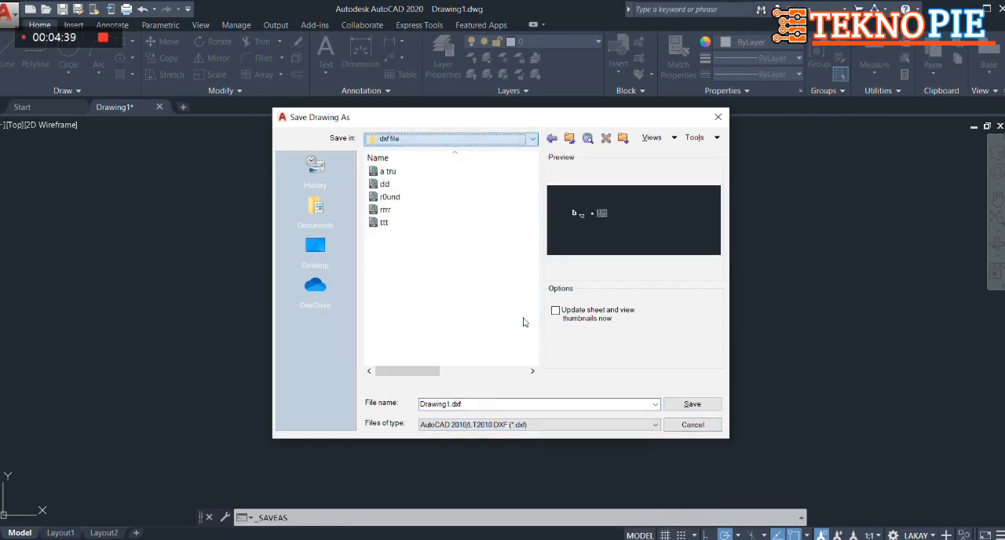
{"action": "double_click", "coordinate": [466, 405]}
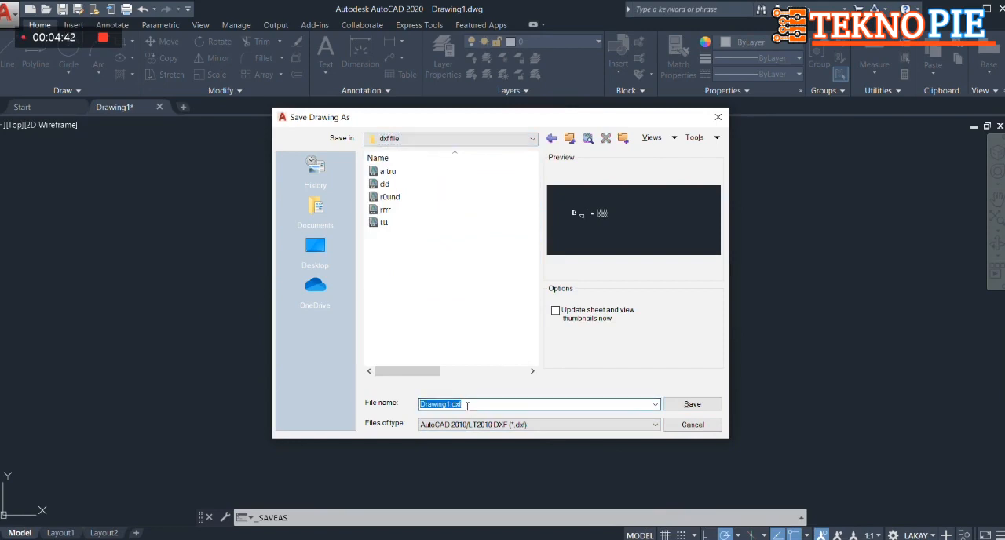
{"action": "key", "text": "BackSpace"}
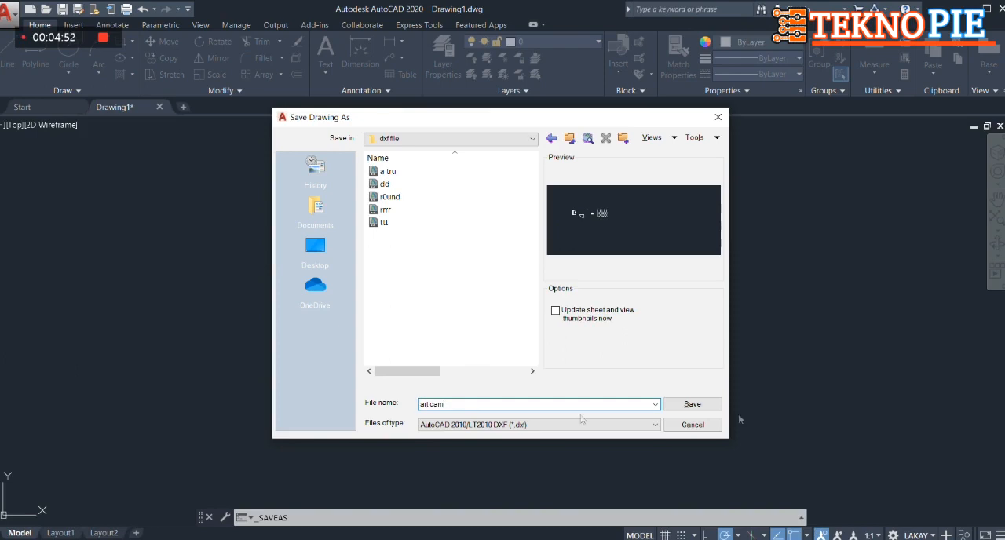
{"action": "left_click", "coordinate": [701, 405]}
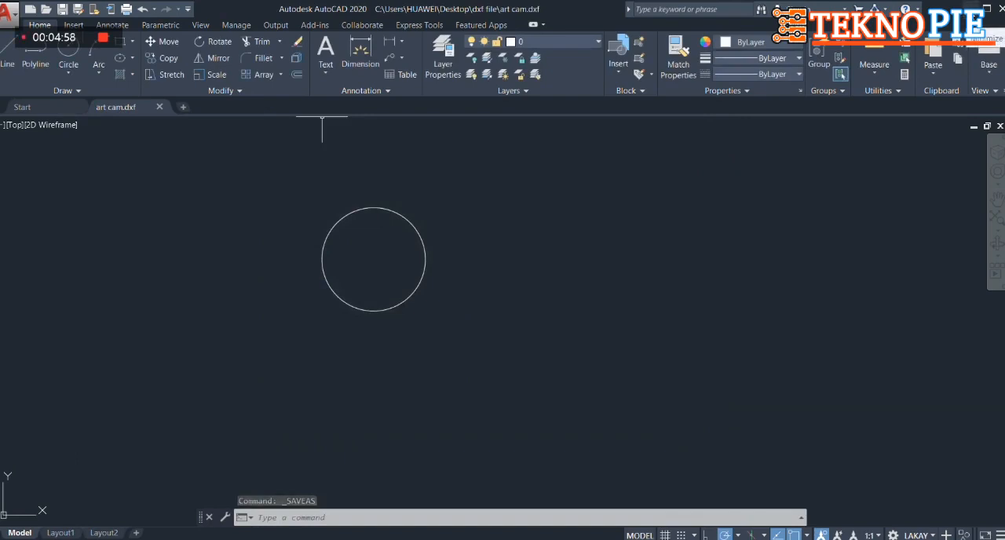
Minimize AutoCAD, launch ArtCAM Pro 8.1, continue past the script error and maximize its window
{"action": "left_click", "coordinate": [952, 9]}
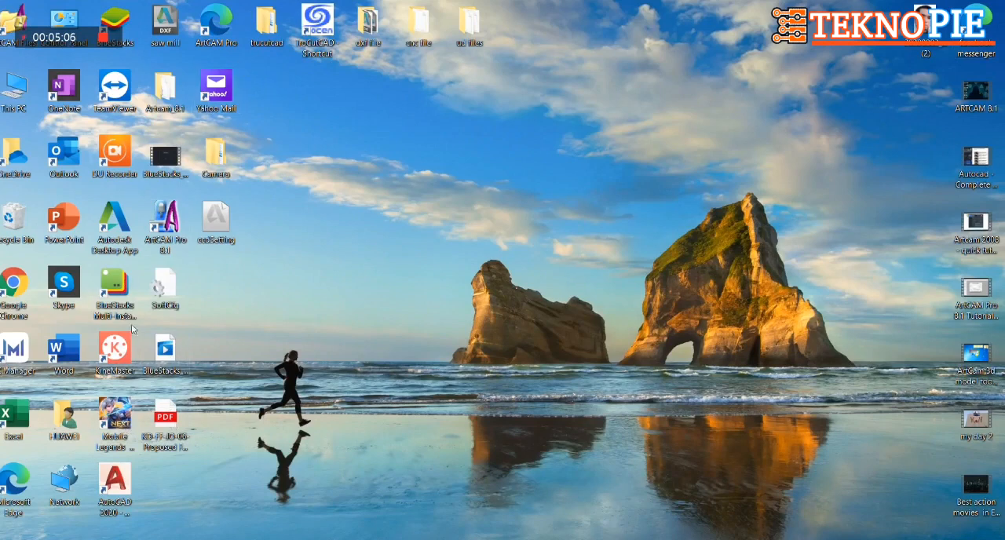
{"action": "double_click", "coordinate": [169, 228]}
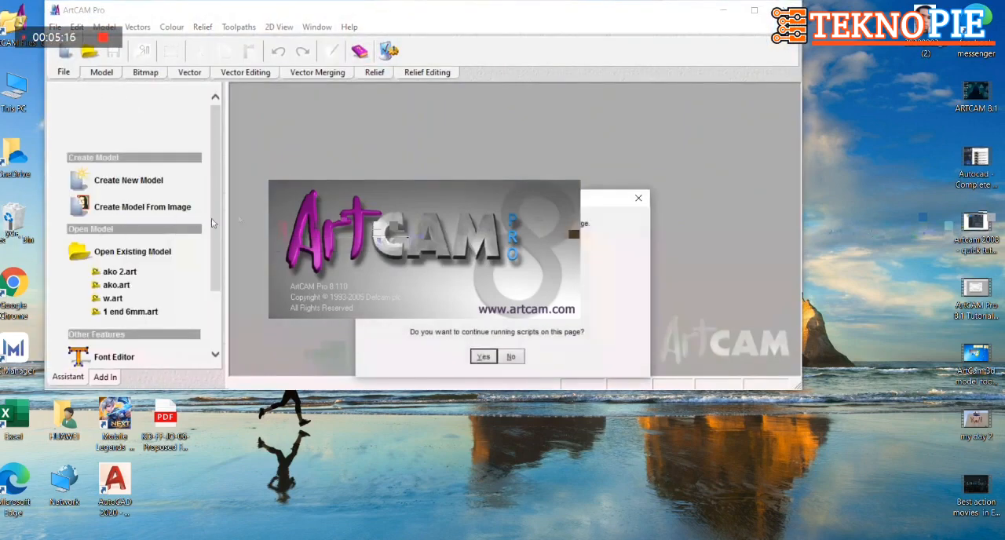
{"action": "left_click", "coordinate": [485, 357]}
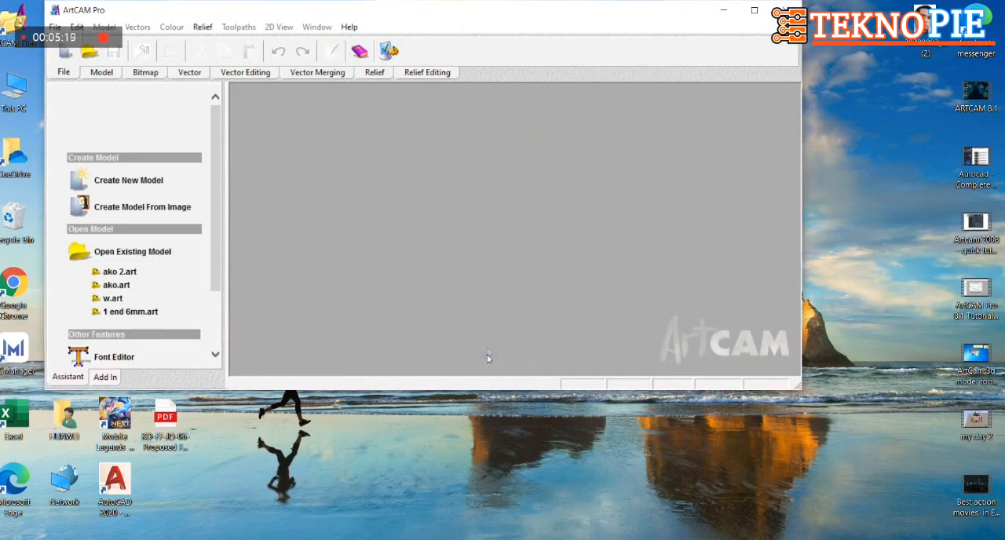
{"action": "left_click", "coordinate": [754, 11]}
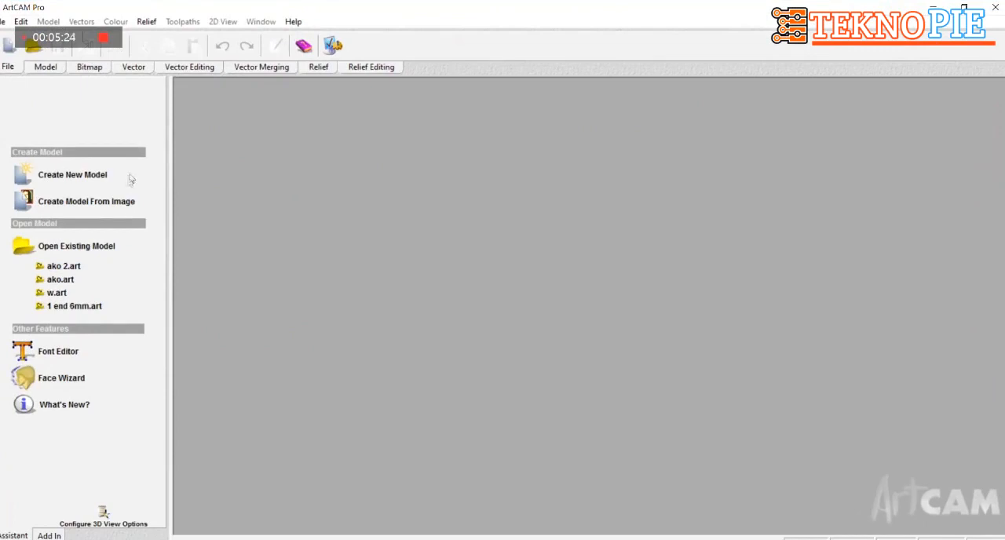
Open the "art cam" drawing from the "dxf file" folder, using the DXF / DWG file type
{"action": "left_click", "coordinate": [110, 248]}
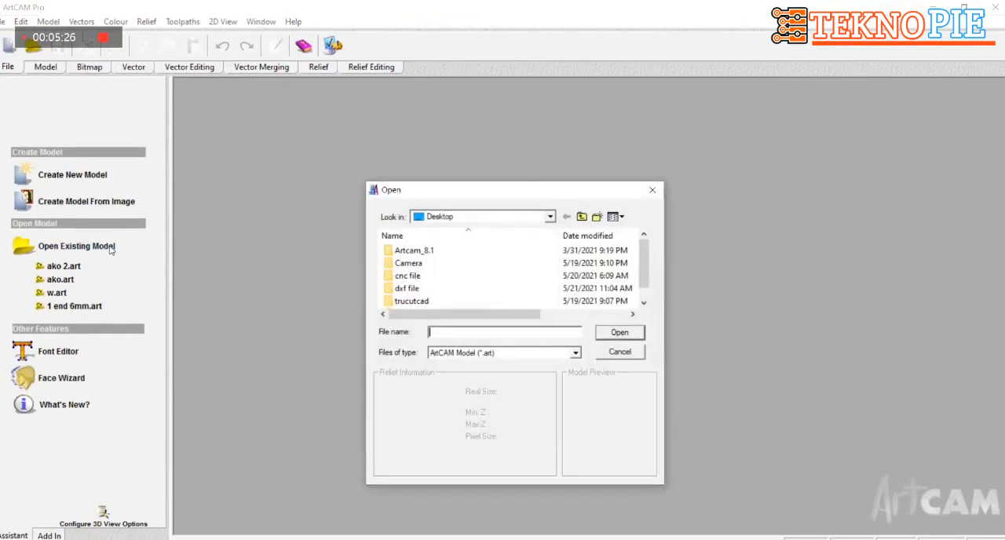
{"action": "left_click", "coordinate": [576, 354]}
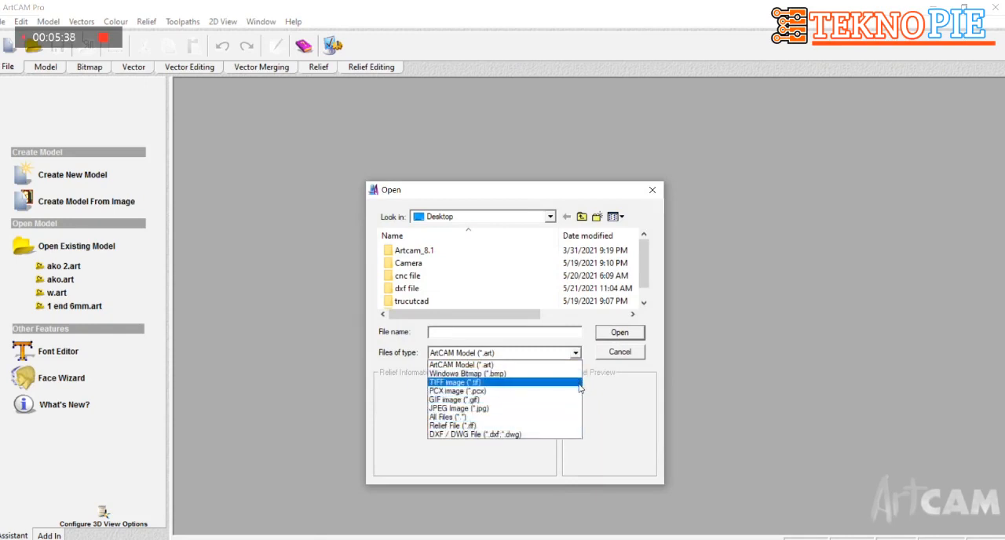
{"action": "left_click", "coordinate": [579, 435]}
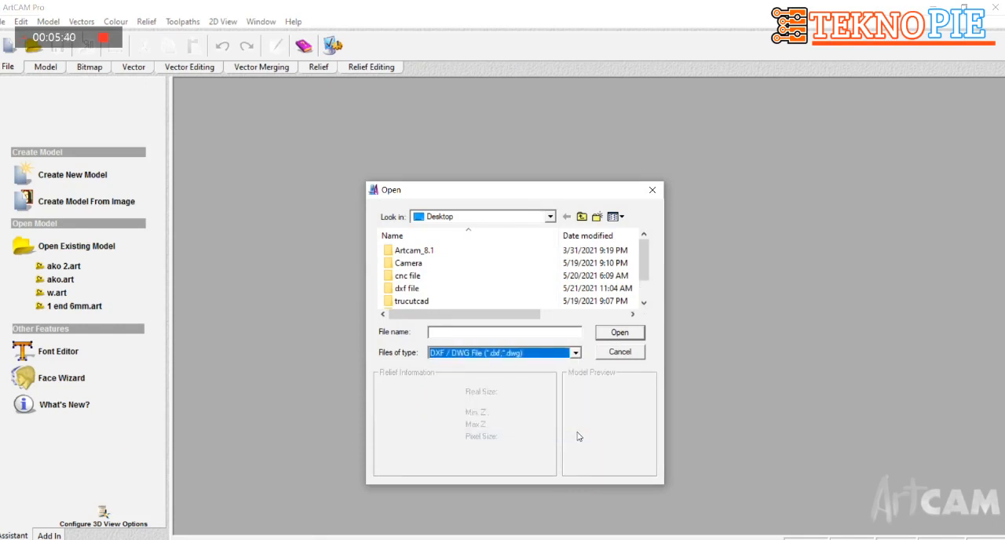
{"action": "left_click", "coordinate": [551, 218]}
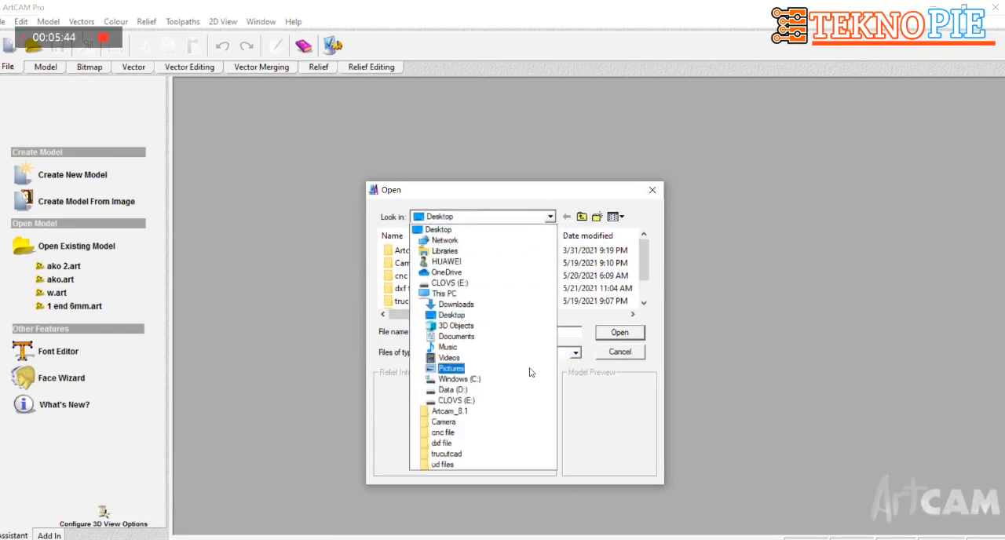
{"action": "left_click", "coordinate": [518, 447]}
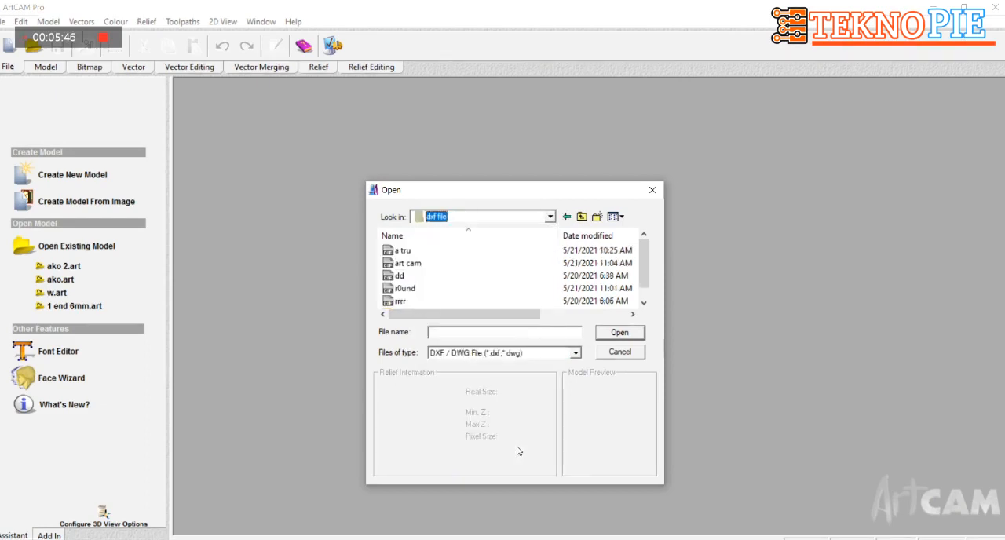
{"action": "left_click", "coordinate": [500, 263]}
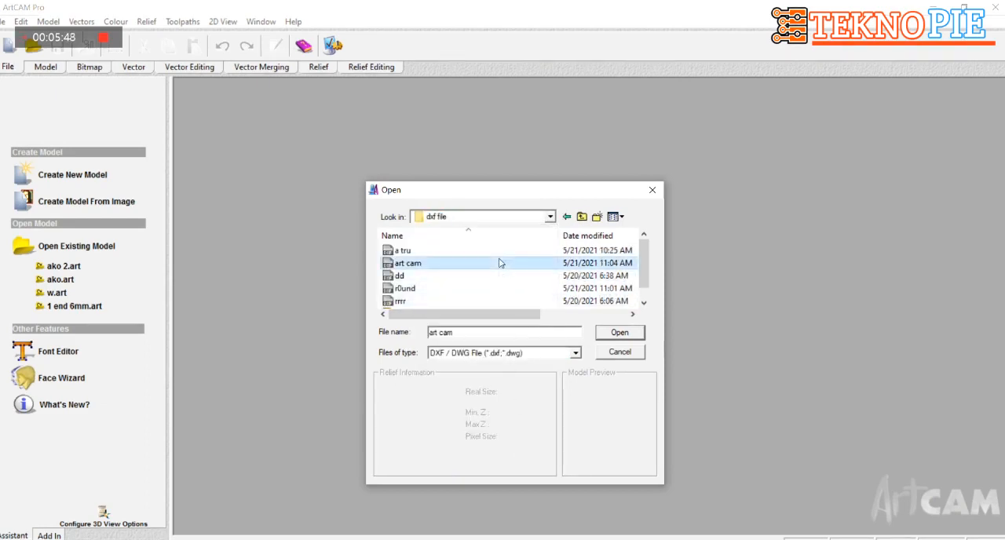
{"action": "left_click", "coordinate": [621, 334]}
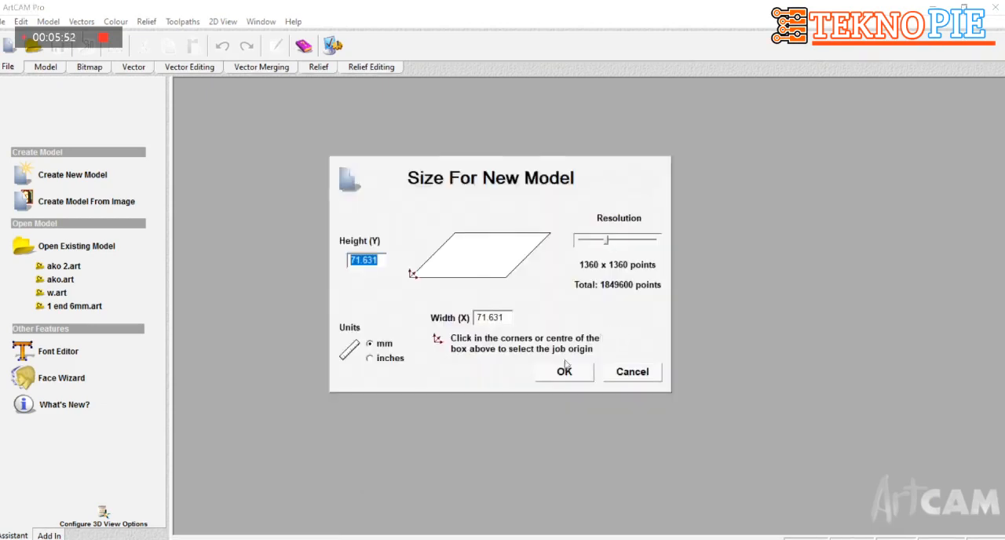
Accept the proposed size for the new model, get past the loading interruptions and maximize the 2D view
{"action": "left_click", "coordinate": [570, 378]}
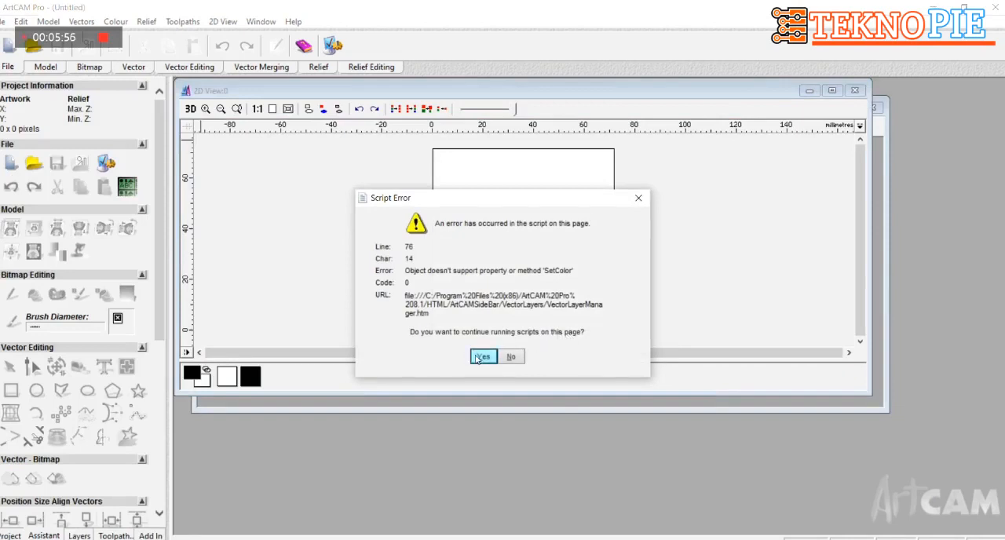
{"action": "left_click", "coordinate": [478, 358]}
{"action": "left_click", "coordinate": [481, 357]}
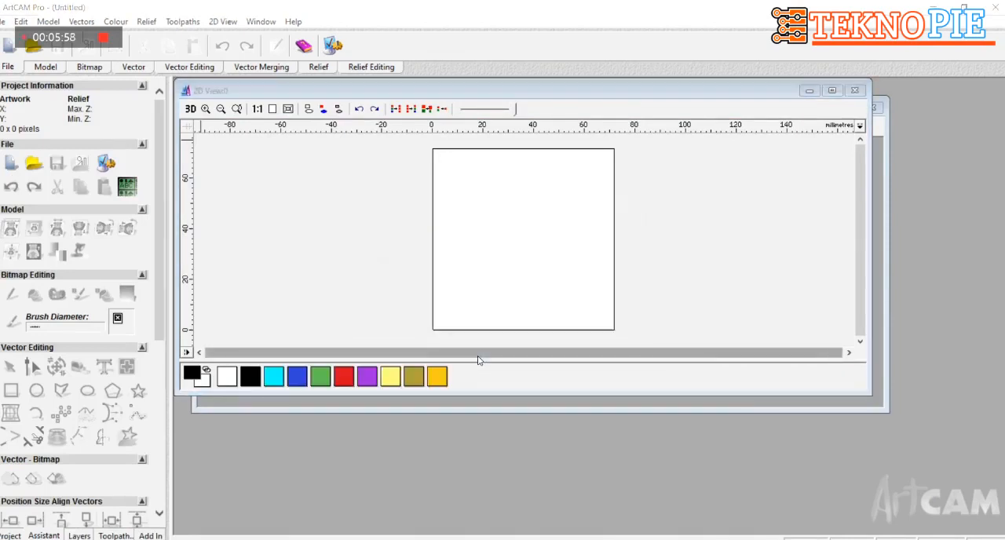
{"action": "left_click", "coordinate": [465, 359]}
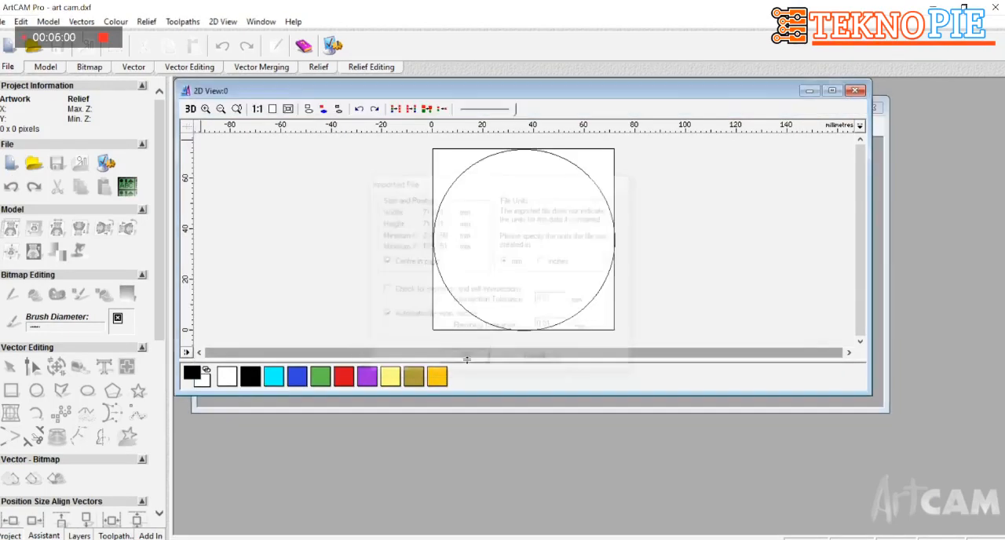
{"action": "left_click", "coordinate": [832, 91]}
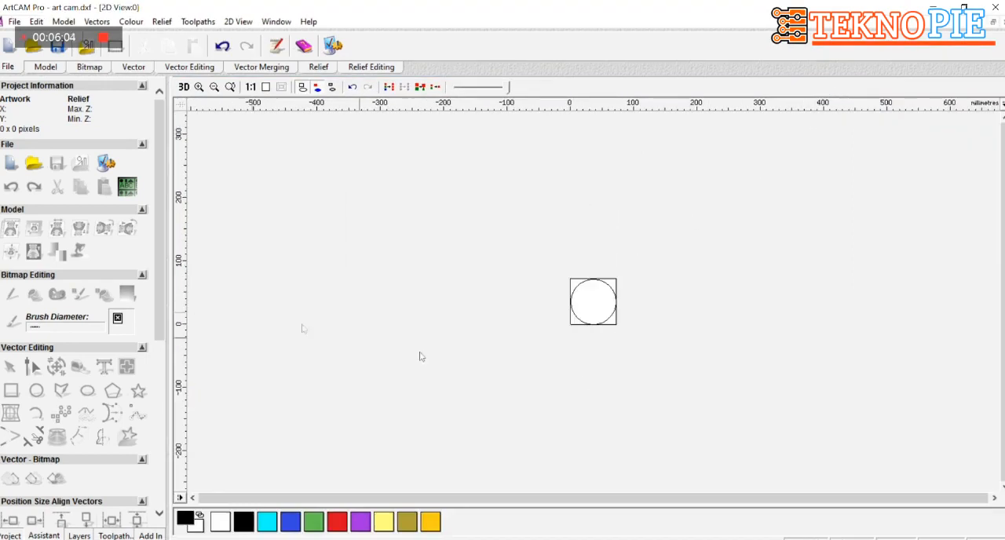
Select the circle and set up an outside 2D profiling toolpath with start depth 0 and finish depth 18, expanding the machine safe Z settings
{"action": "scroll", "coordinate": [605, 338], "scroll_direction": "up", "scroll_amount": 4}
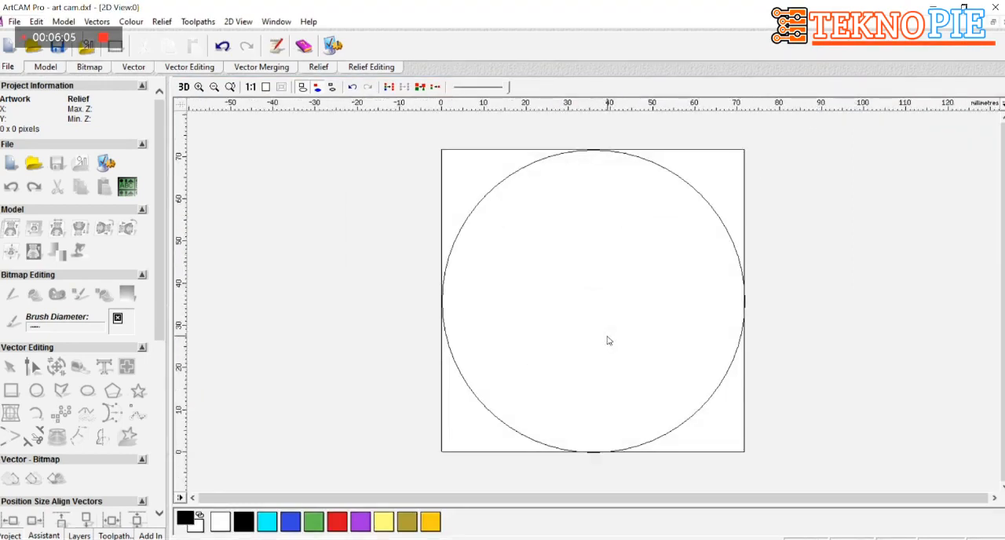
{"action": "left_click", "coordinate": [710, 399]}
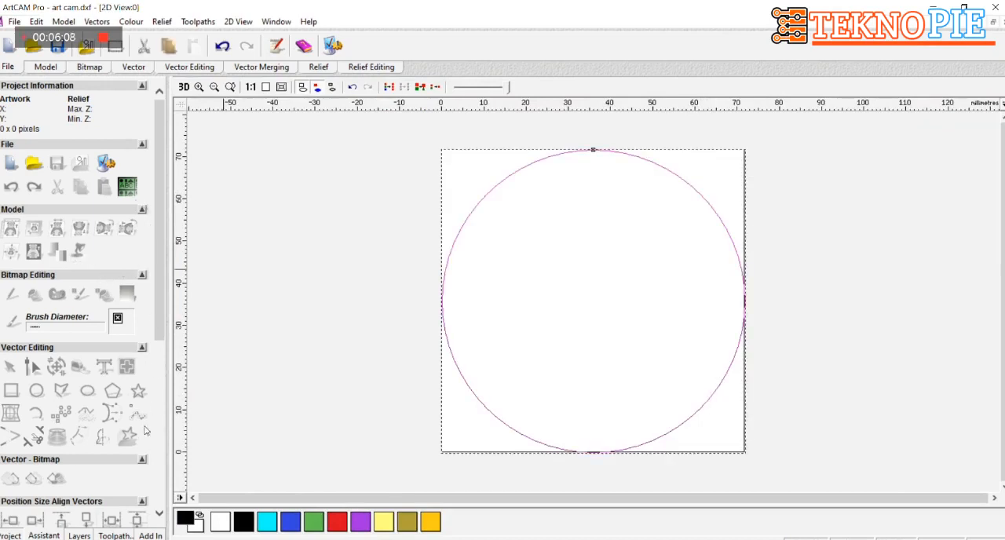
{"action": "left_click", "coordinate": [114, 535]}
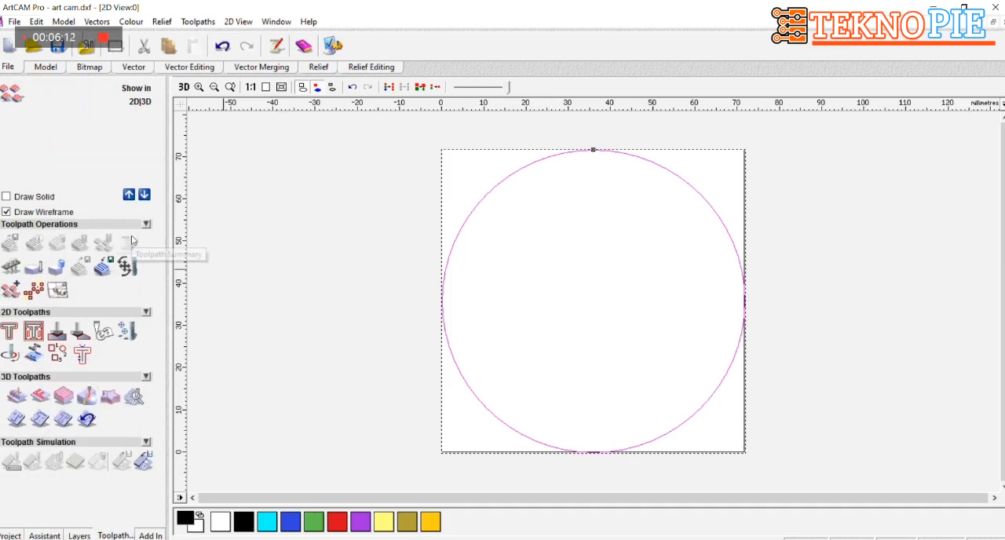
{"action": "left_click", "coordinate": [8, 331]}
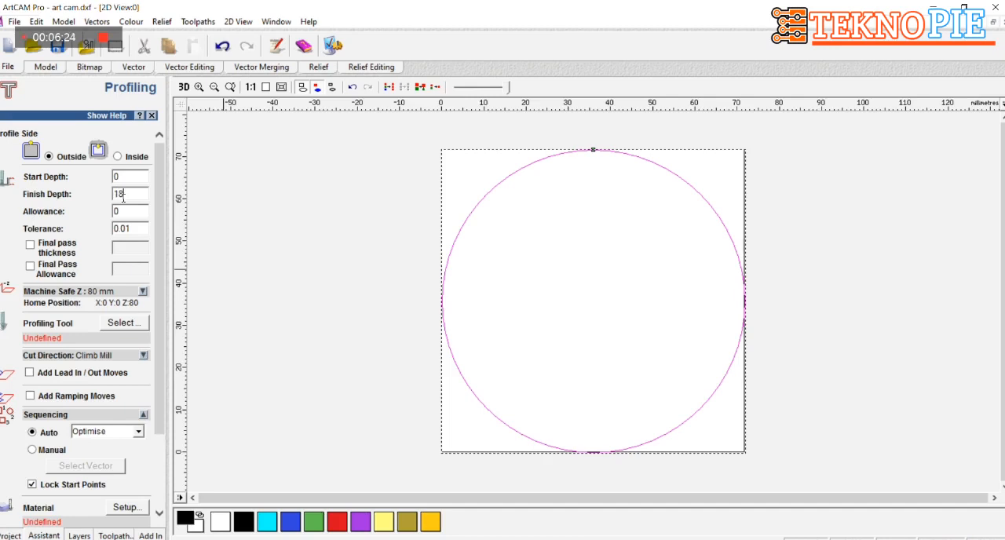
{"action": "left_click", "coordinate": [143, 292]}
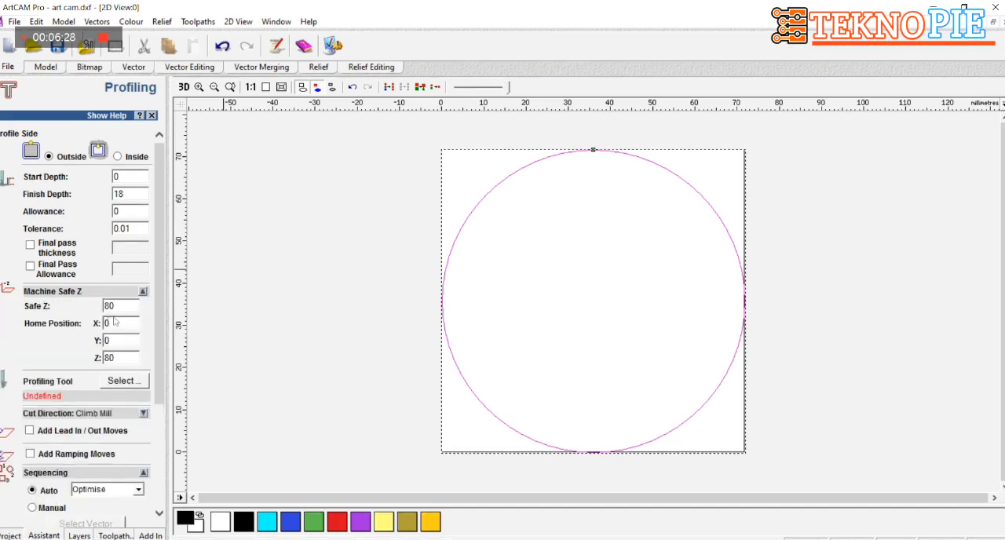
Choose the End Mill 6 mm from the wood or plastic roughing tools as the profiling tool
{"action": "left_click", "coordinate": [132, 383]}
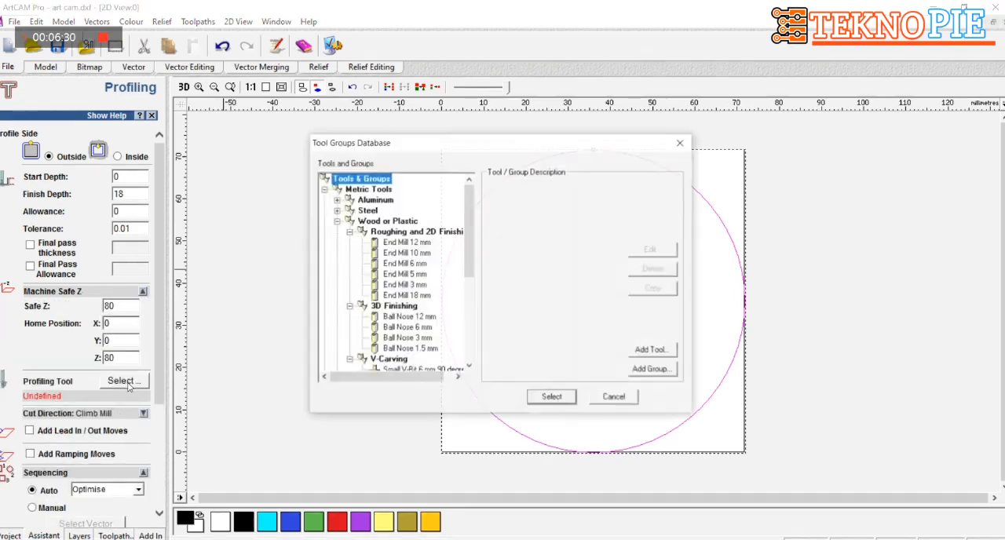
{"action": "left_click", "coordinate": [421, 268]}
{"action": "left_click", "coordinate": [553, 400]}
Open the material setup for the profiling toolpath and set the material thickness to 30 mm
{"action": "left_click_drag", "start_coordinate": [161, 390], "coordinate": [154, 445]}
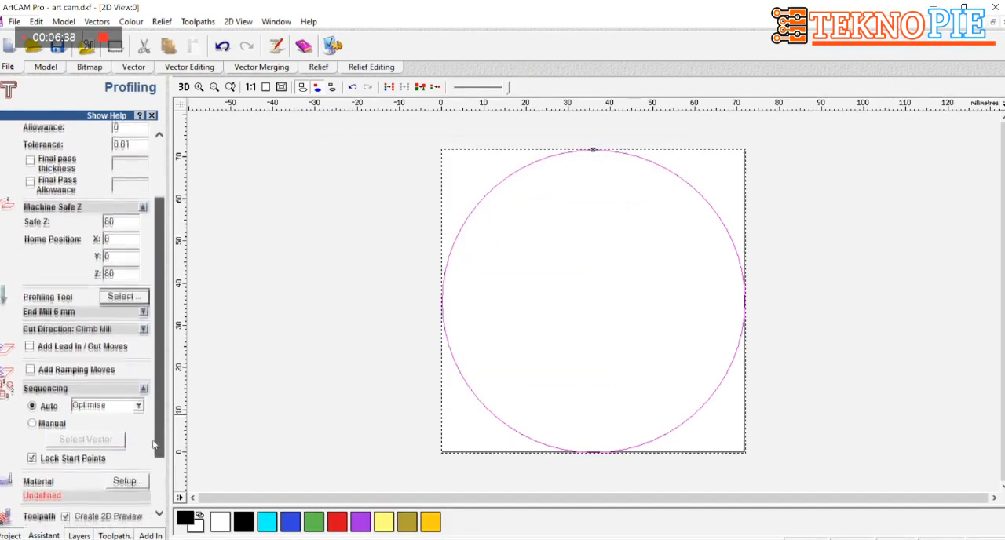
{"action": "scroll", "coordinate": [154, 445], "scroll_direction": "down", "scroll_amount": 3}
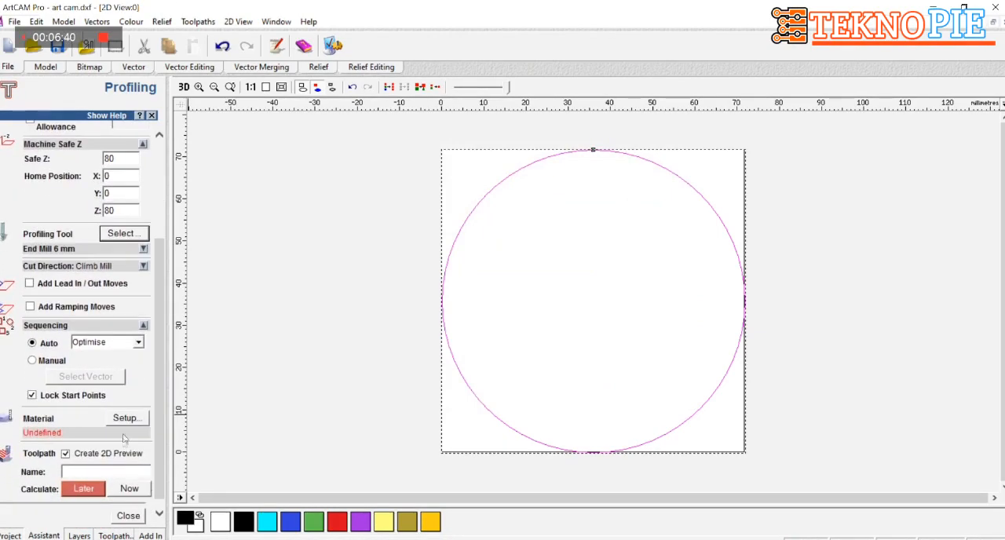
{"action": "left_click", "coordinate": [126, 418]}
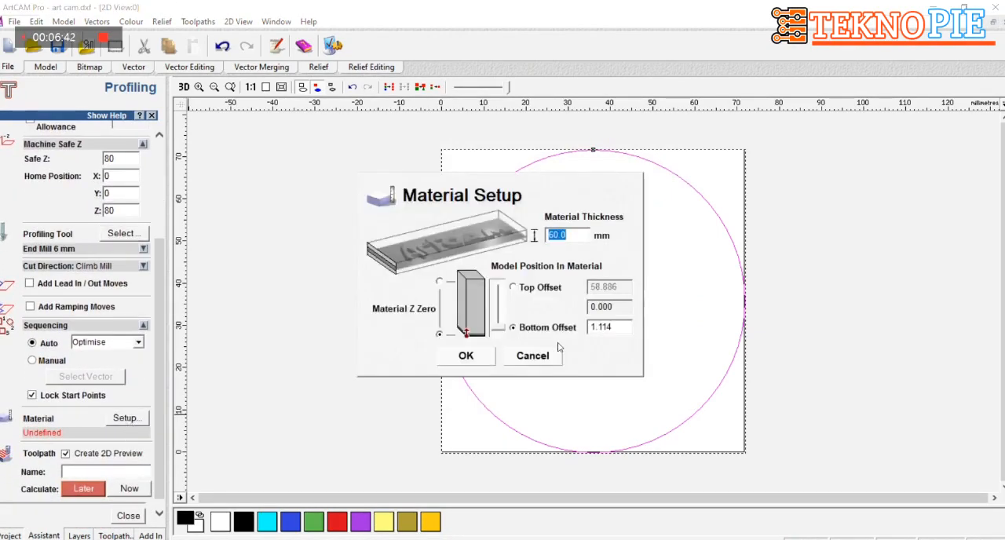
{"action": "left_click", "coordinate": [571, 236]}
{"action": "key", "text": "BackSpace"}
{"action": "key", "text": "BackSpace"}
{"action": "key", "text": "BackSpace"}
{"action": "key", "text": "BackSpace"}
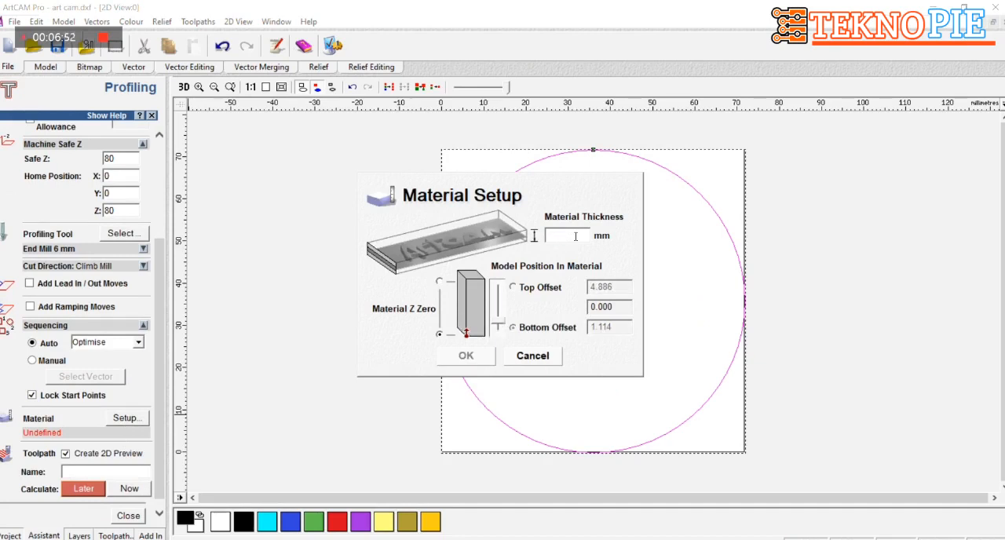
{"action": "type", "text": "30"}
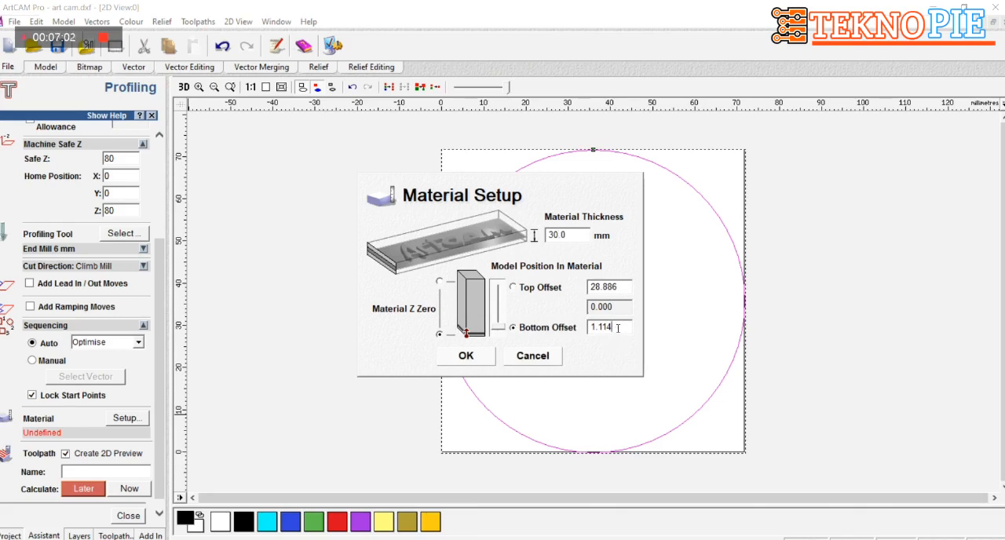
Set the model's bottom offset in the material to 12 mm and accept the material setup
{"action": "key", "text": "BackSpace"}
{"action": "key", "text": "BackSpace"}
{"action": "key", "text": "BackSpace"}
{"action": "key", "text": "BackSpace"}
{"action": "key", "text": "BackSpace"}
{"action": "type", "text": "12"}
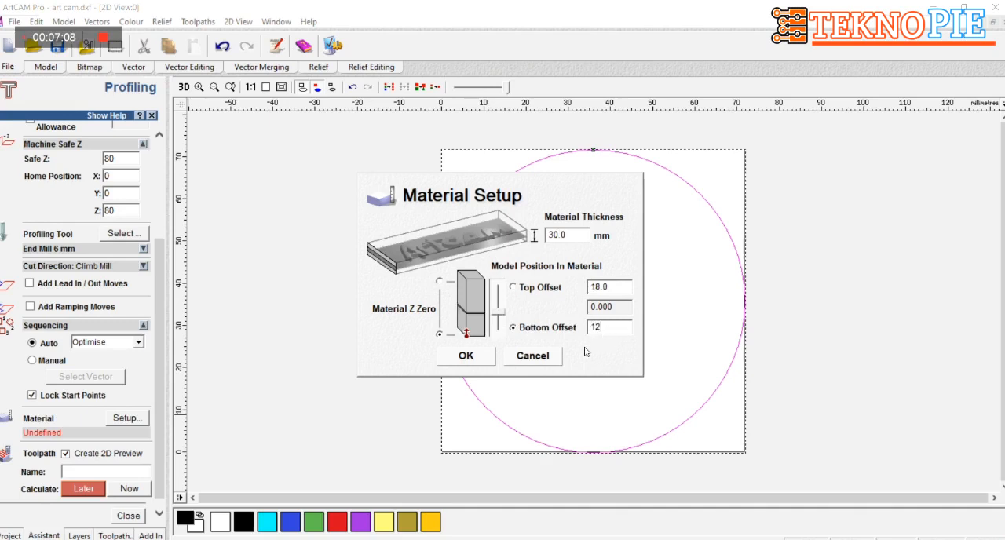
{"action": "left_click", "coordinate": [466, 356]}
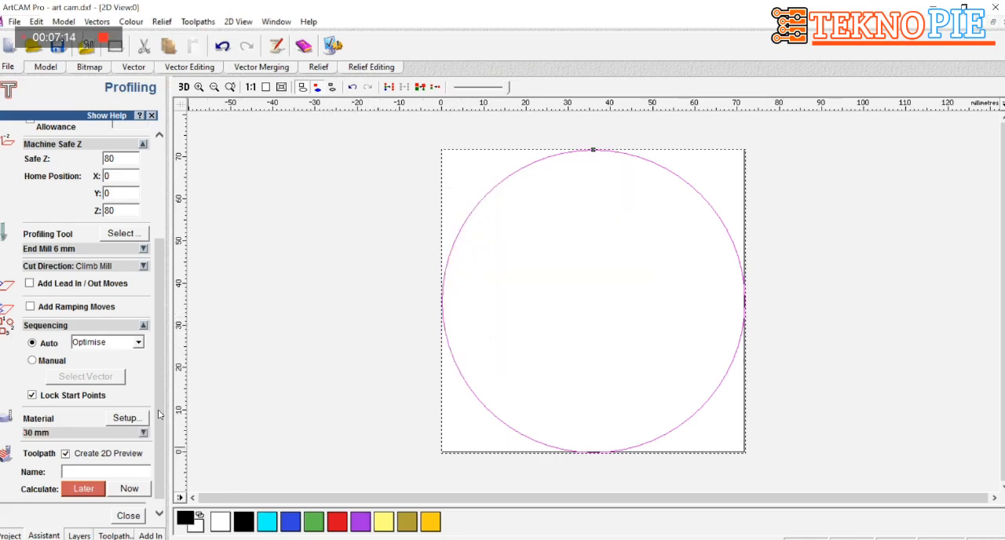
Calculate the outside profiling toolpath immediately, continue past the script error and close the profiling settings
{"action": "scroll", "coordinate": [157, 417], "scroll_direction": "down", "scroll_amount": 1}
{"action": "left_click", "coordinate": [130, 480]}
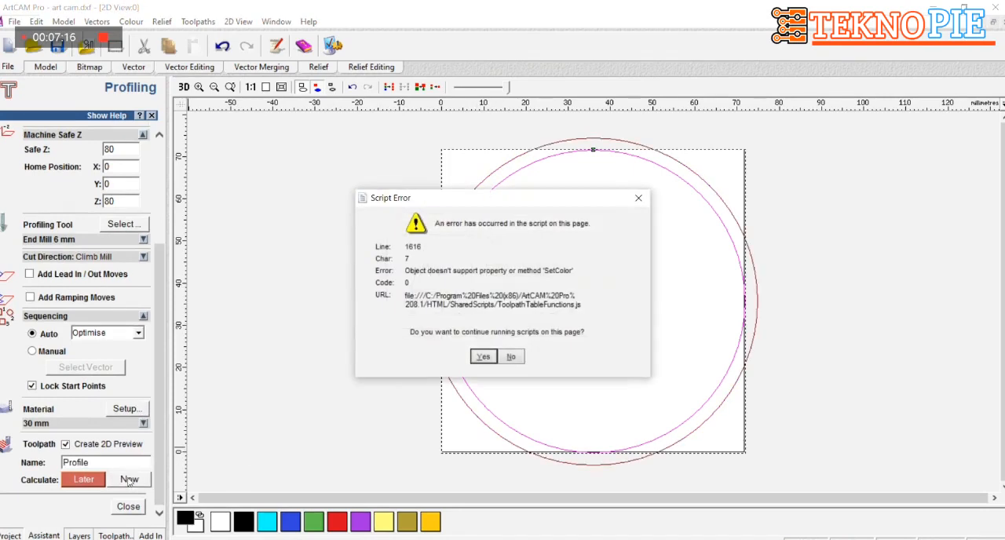
{"action": "left_click", "coordinate": [484, 358]}
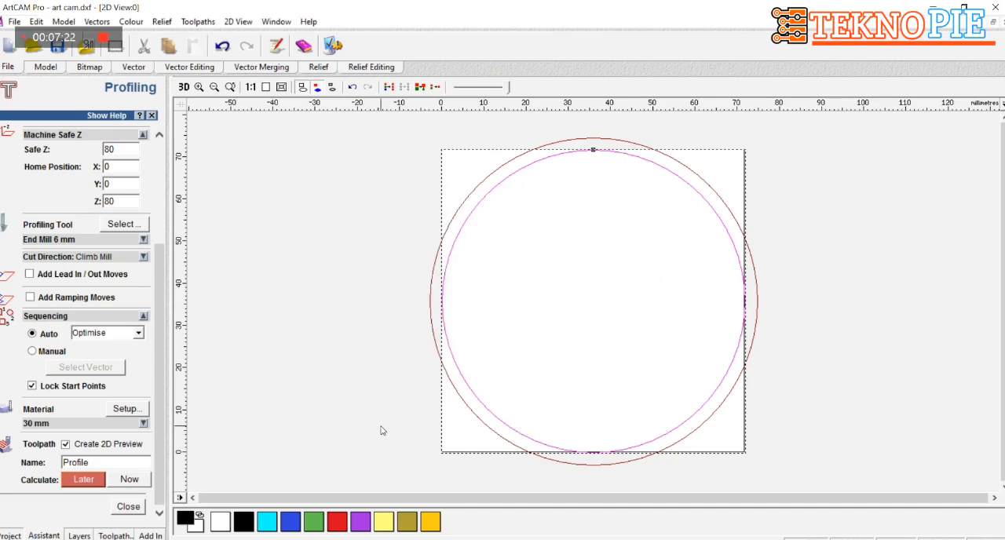
{"action": "left_click", "coordinate": [133, 509]}
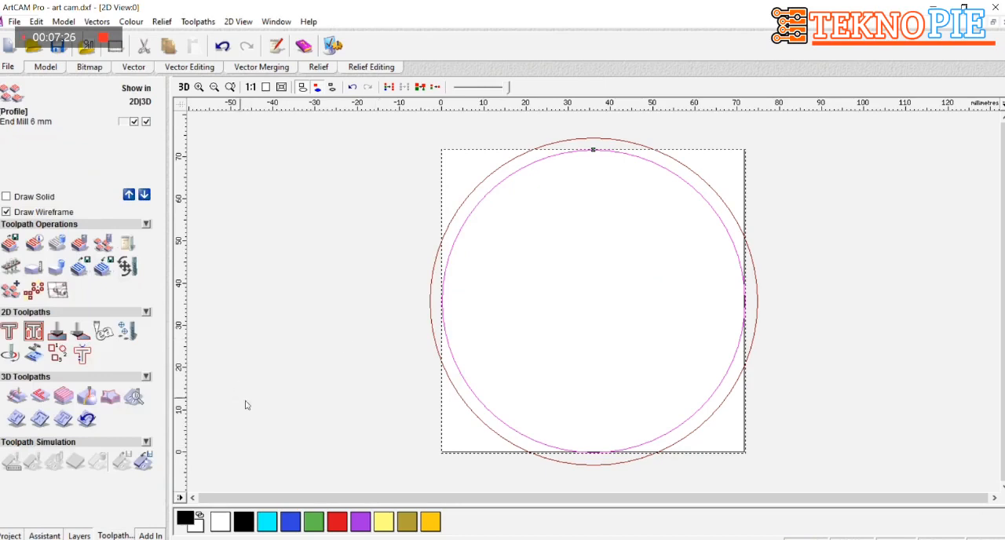
Simulate the profile toolpath in 3D using the proposed block dimensions and Standard relief resolution
{"action": "left_click", "coordinate": [12, 461]}
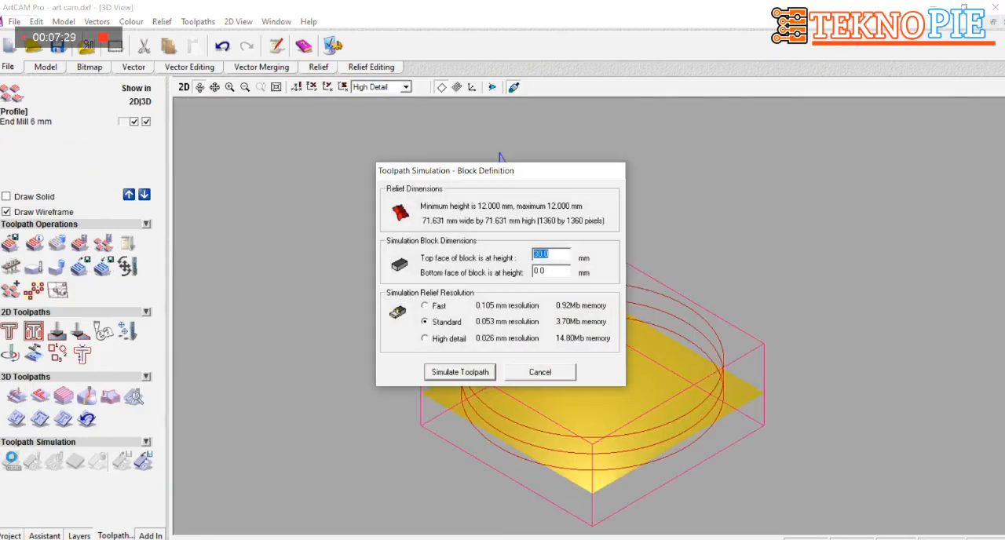
{"action": "left_click", "coordinate": [443, 376]}
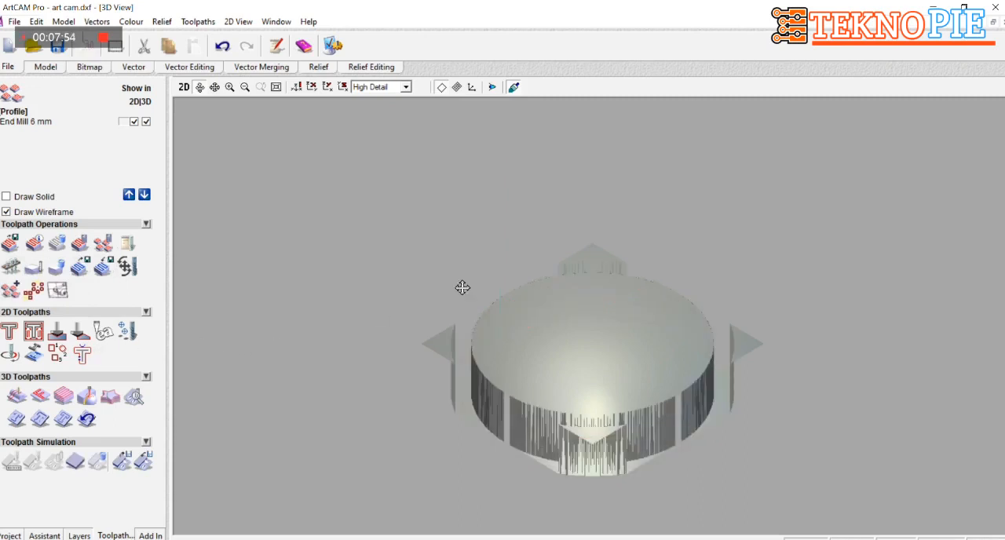
{"action": "scroll", "coordinate": [666, 254], "scroll_direction": "down", "scroll_amount": 2}
{"action": "scroll", "coordinate": [604, 370], "scroll_direction": "up", "scroll_amount": 2}
Save the End Mill 6 mm profile toolpath as "round" in Weeke PLY format in the "cnc file" folder, and close the saving dialog
{"action": "left_click", "coordinate": [10, 244]}
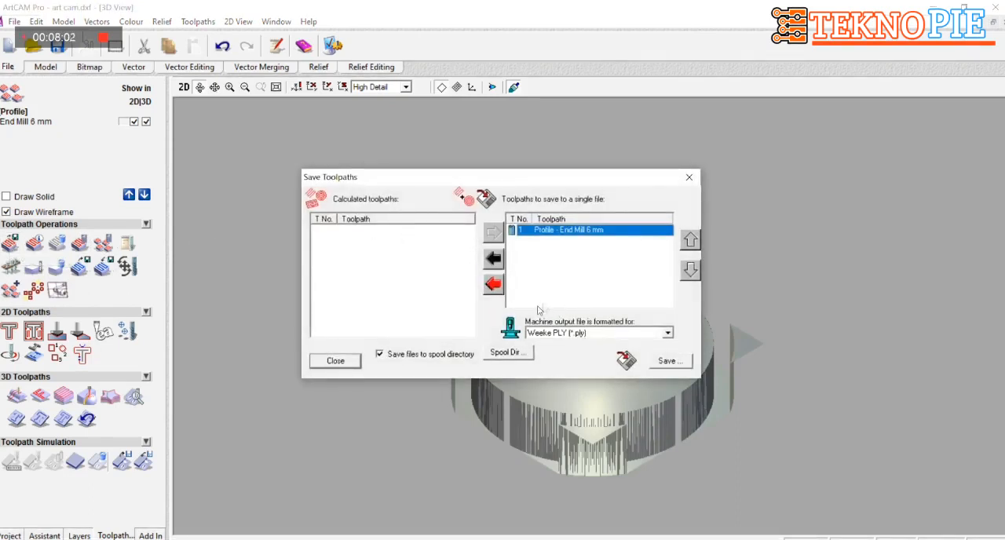
{"action": "left_click", "coordinate": [668, 361]}
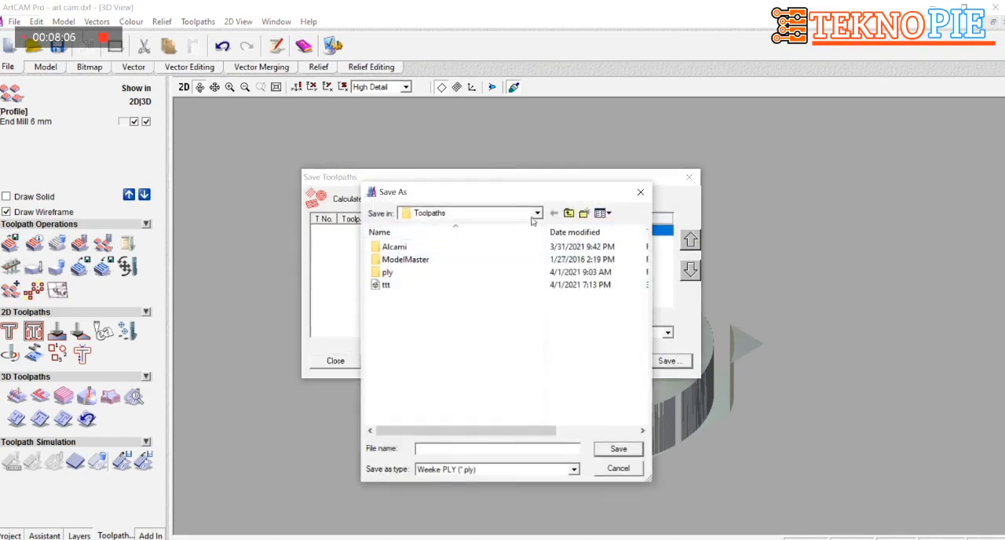
{"action": "left_click", "coordinate": [537, 213]}
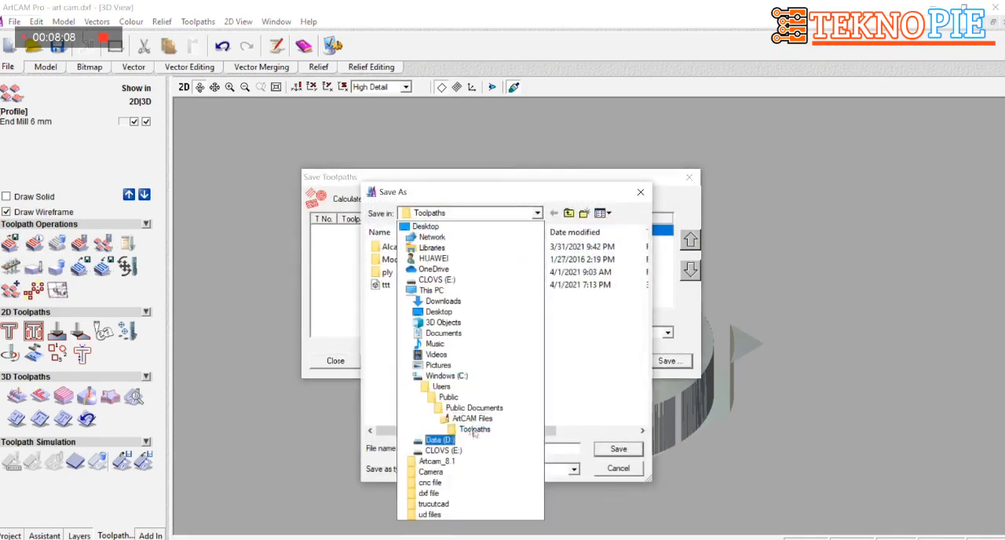
{"action": "left_click", "coordinate": [462, 484]}
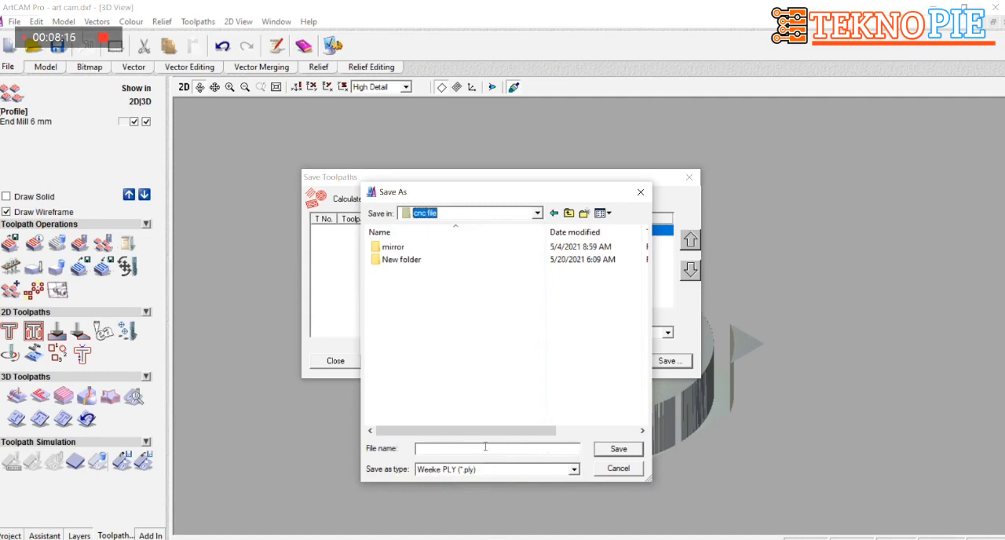
{"action": "left_click", "coordinate": [433, 451]}
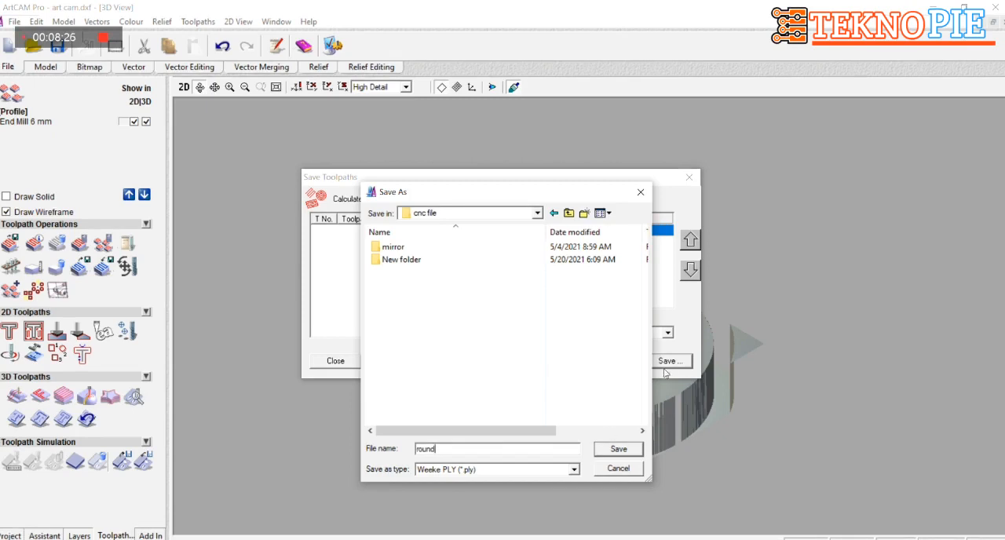
{"action": "left_click", "coordinate": [618, 451]}
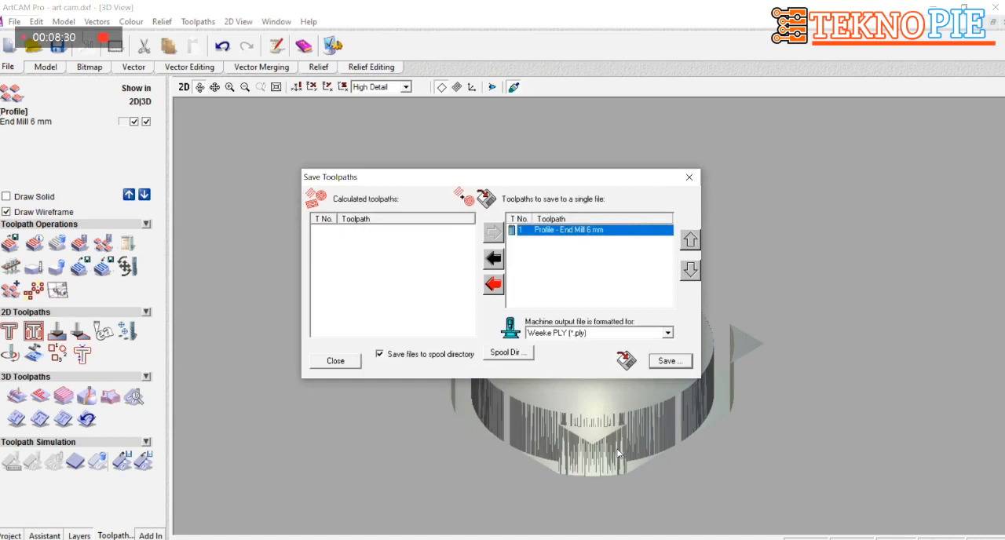
{"action": "left_click", "coordinate": [690, 179]}
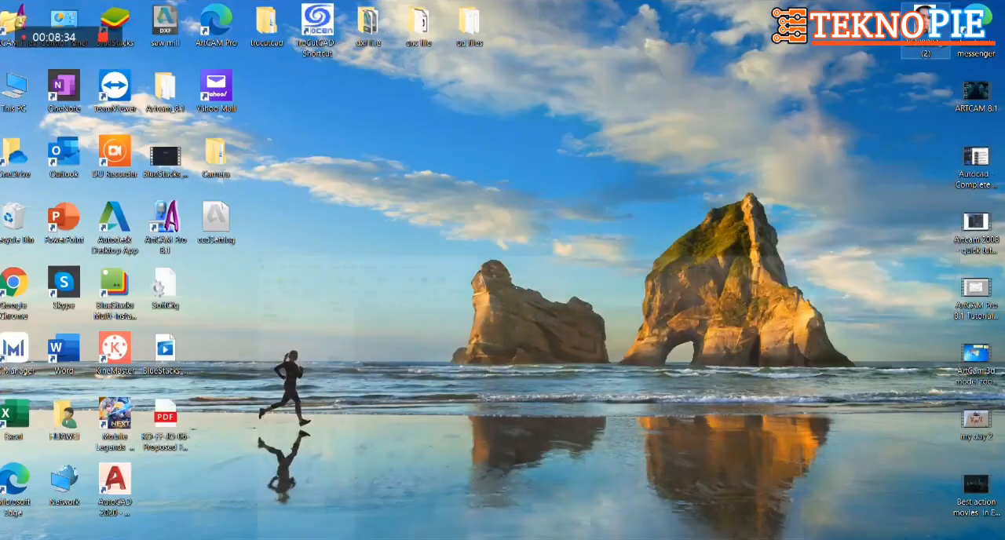